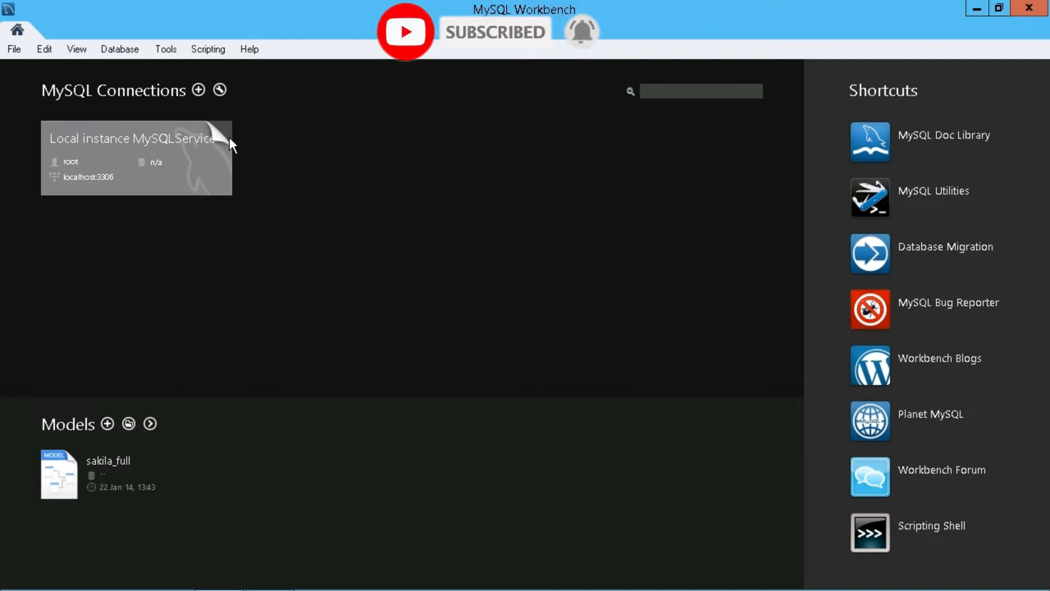
mouse_move(221, 132)
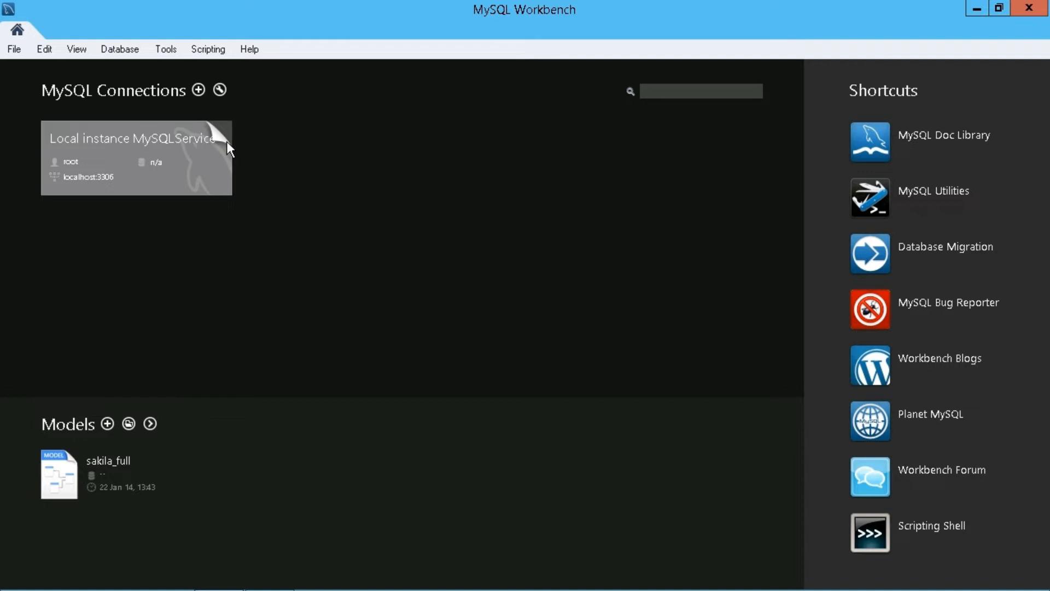
Show the details panel of the Local instance MySQLService connection.
left_click(232, 138)
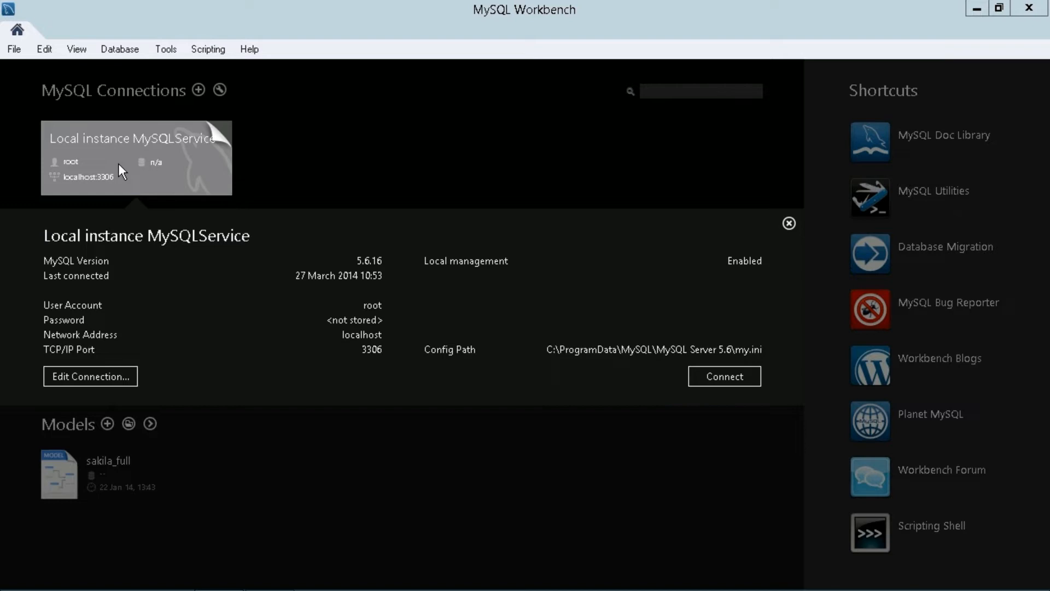
Edit the connection: hostname 127.0.0.1, user root, name shortened to 'Local instance'.
left_click(93, 382)
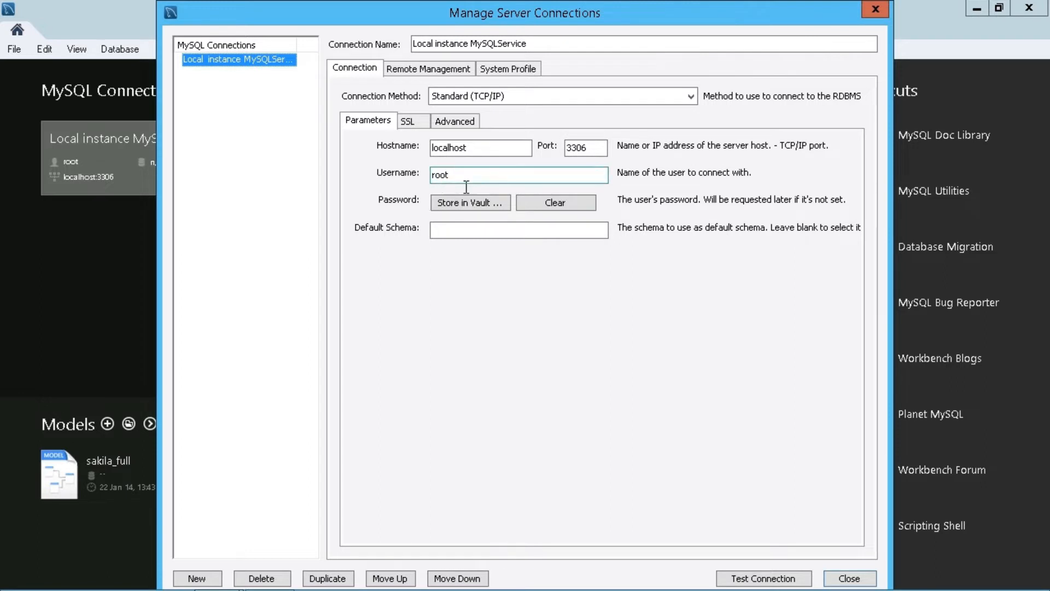
left_click_drag(465, 175, 426, 175)
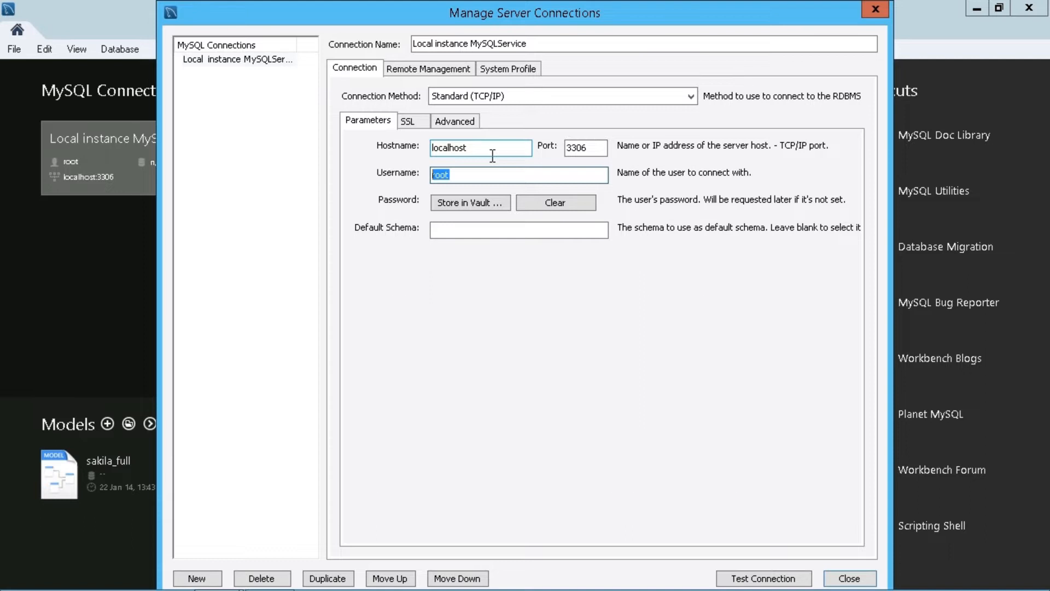
double_click(493, 151)
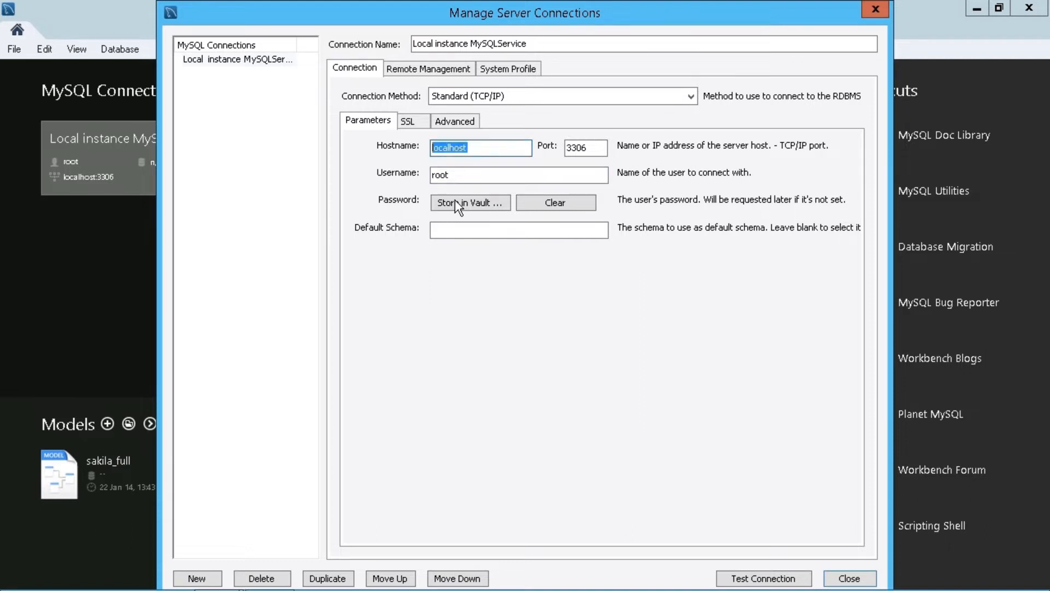
type("127.0")
type(".0.1")
left_click(238, 59)
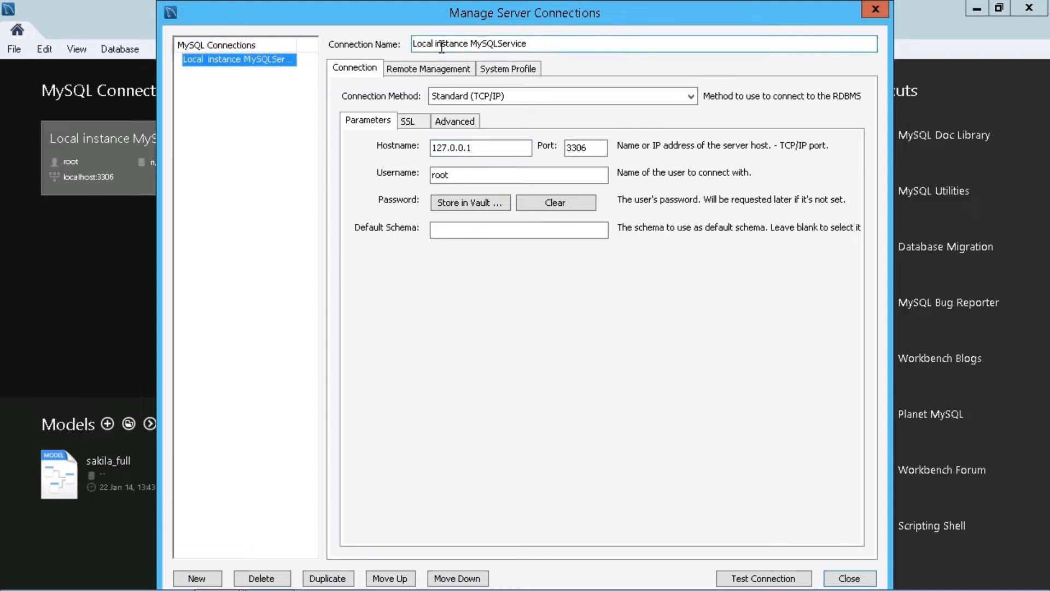
left_click(556, 48)
key("BackSpace")
key("BackSpace")
key("BackSpace")
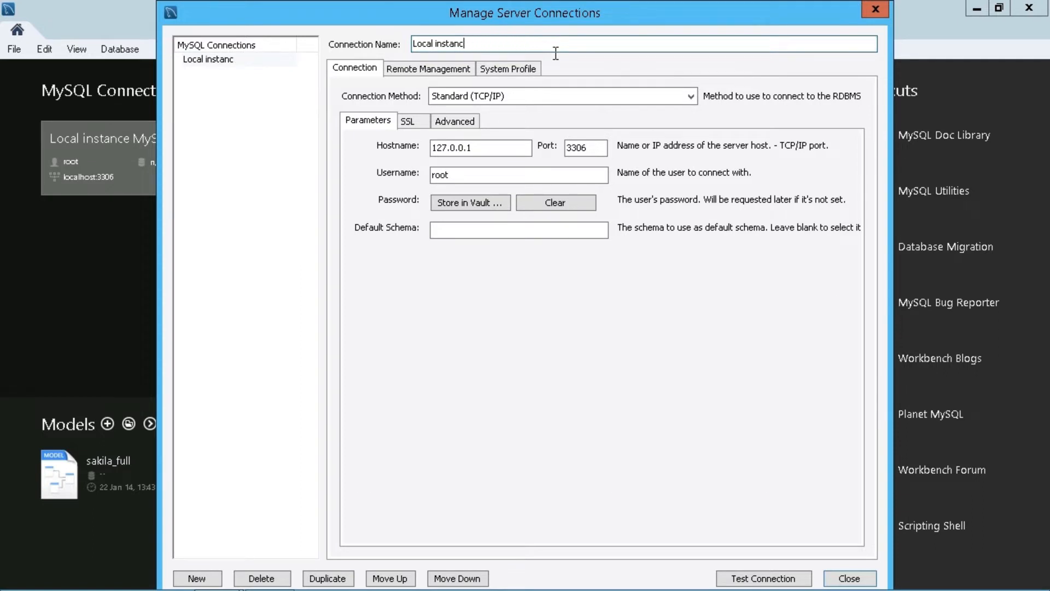
type("e")
left_click(429, 69)
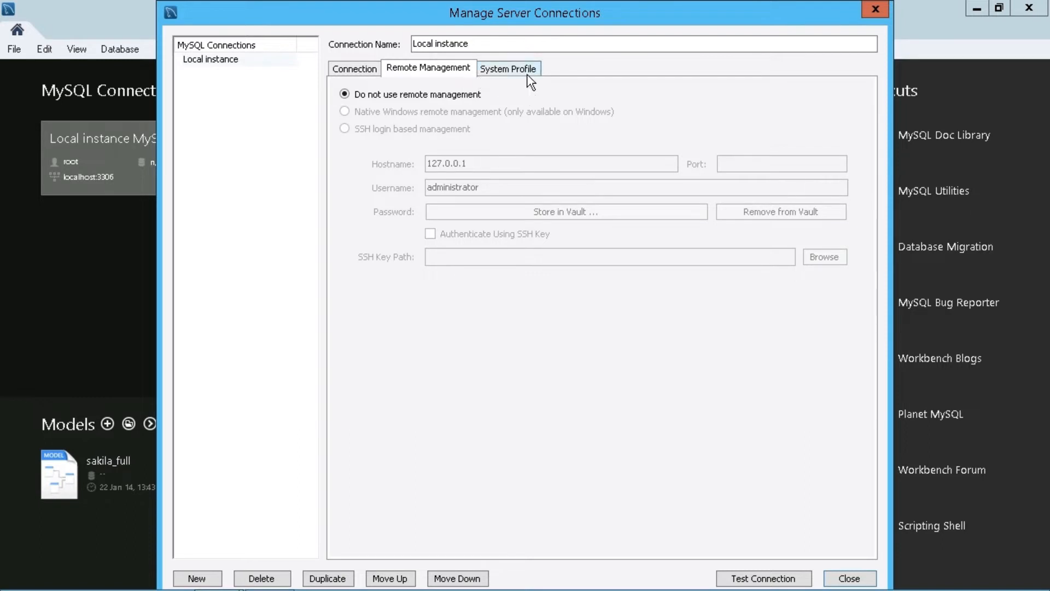
left_click(509, 70)
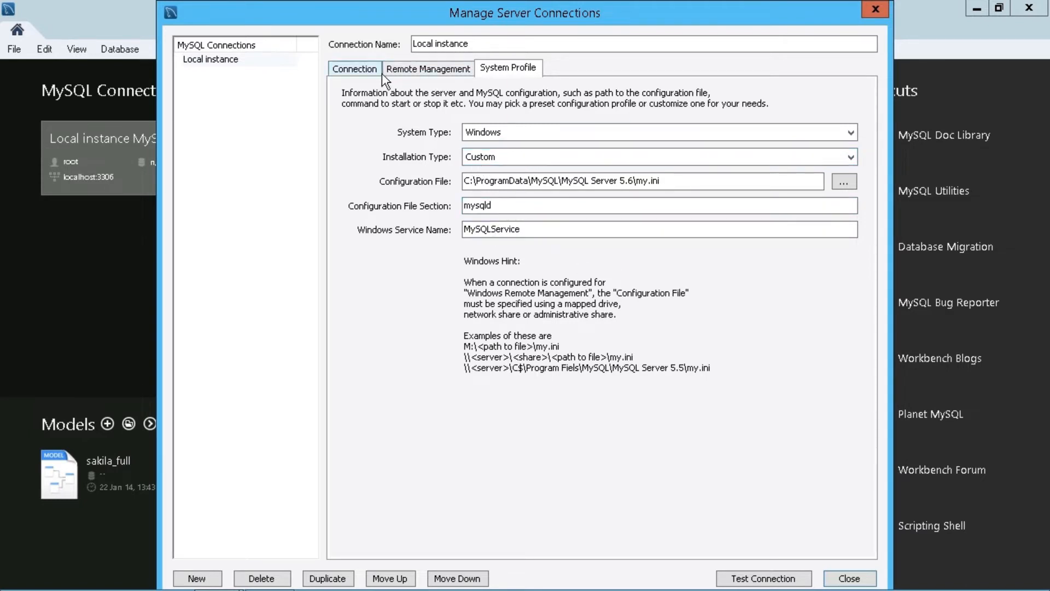
left_click(353, 69)
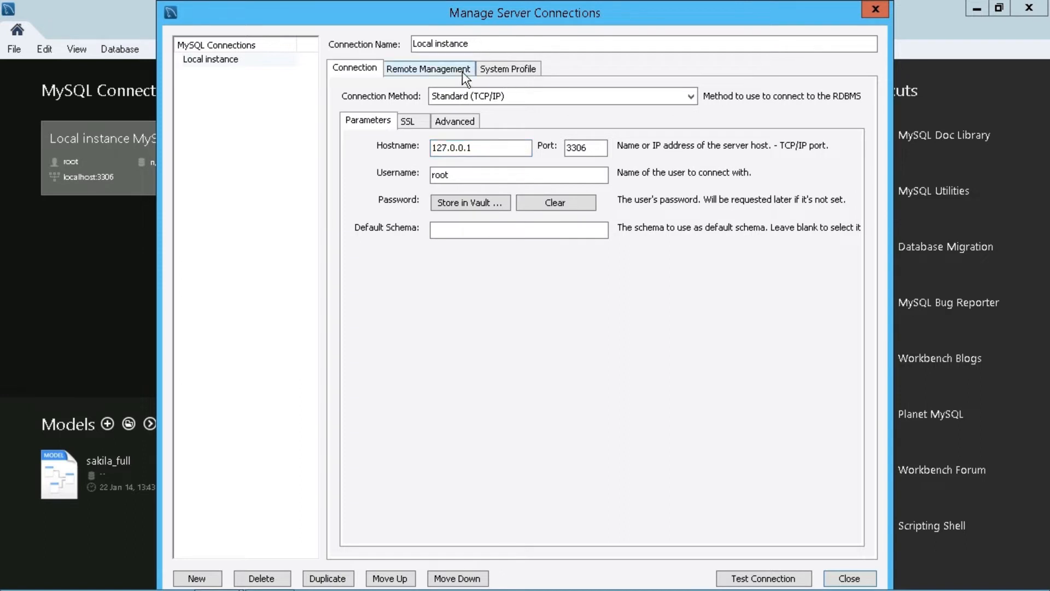
Test the Local instance connection, saving the root password in the vault, and acknowledge success.
left_click(771, 579)
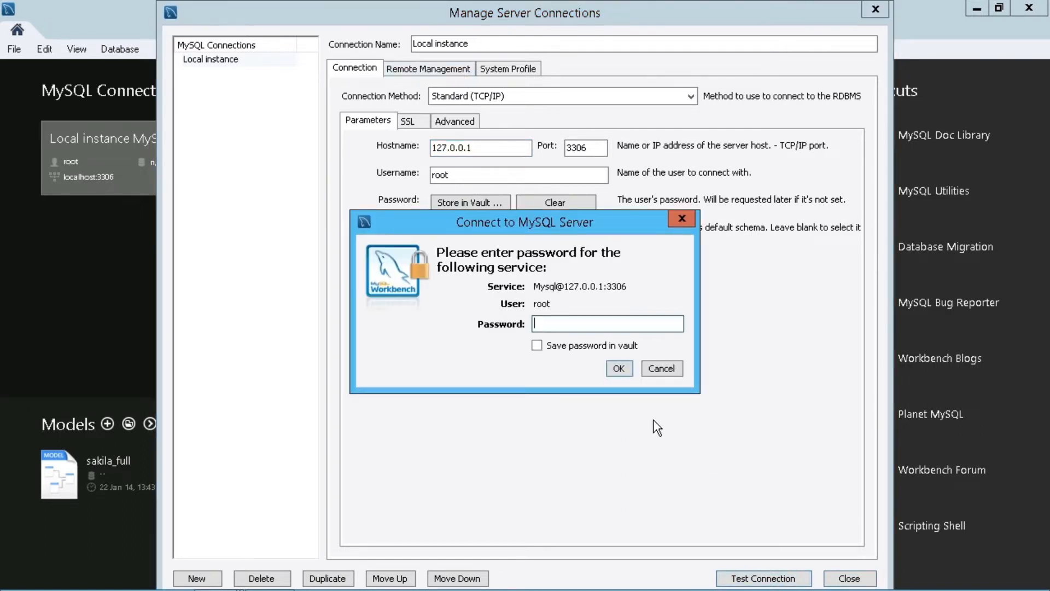
type("**")
type("***")
type("***")
left_click_drag(551, 228, 583, 364)
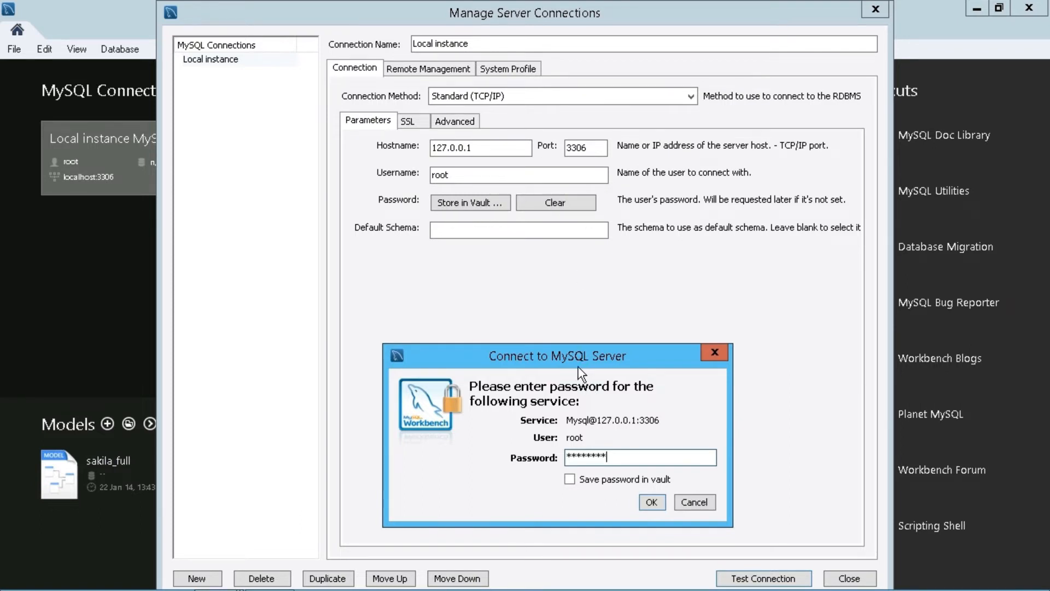
left_click_drag(580, 356, 579, 246)
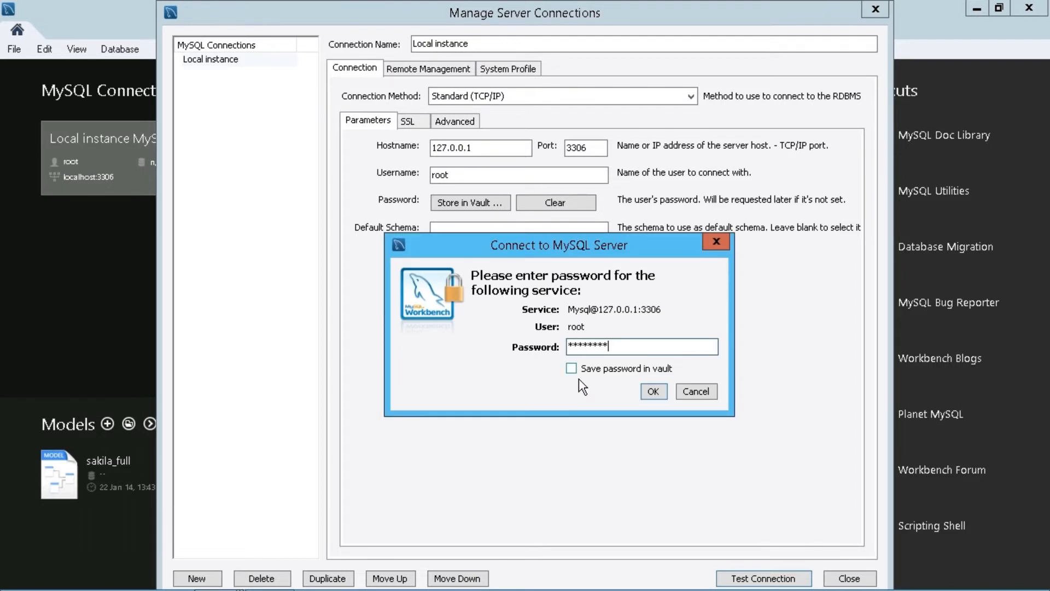
left_click(572, 369)
left_click(654, 392)
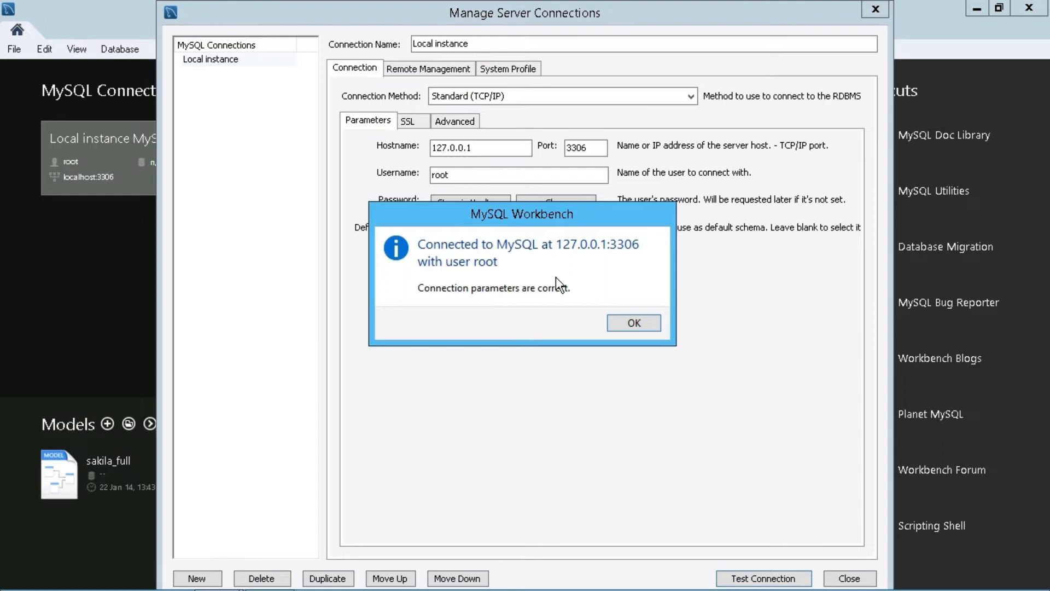
left_click(645, 330)
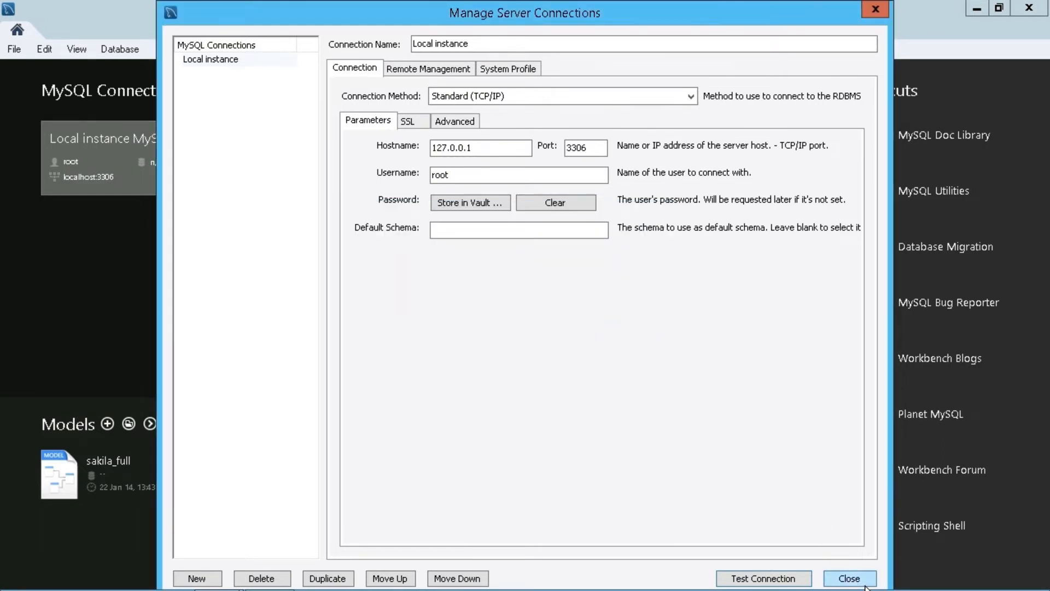
Close the connection manager, returning to the home screen with Local instance at 127.0.0.1:3306.
left_click(850, 579)
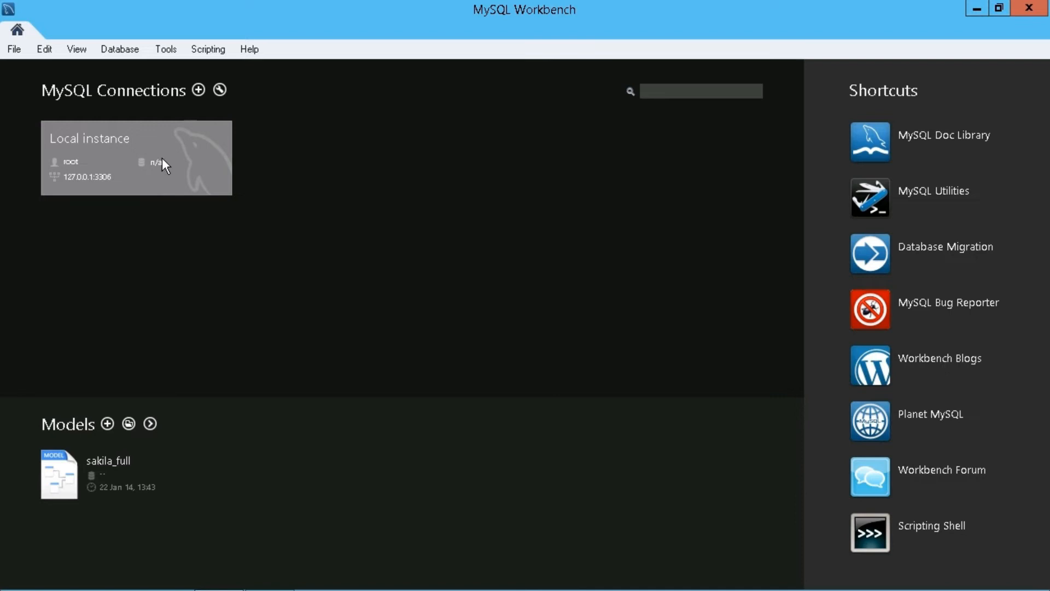
left_click(200, 90)
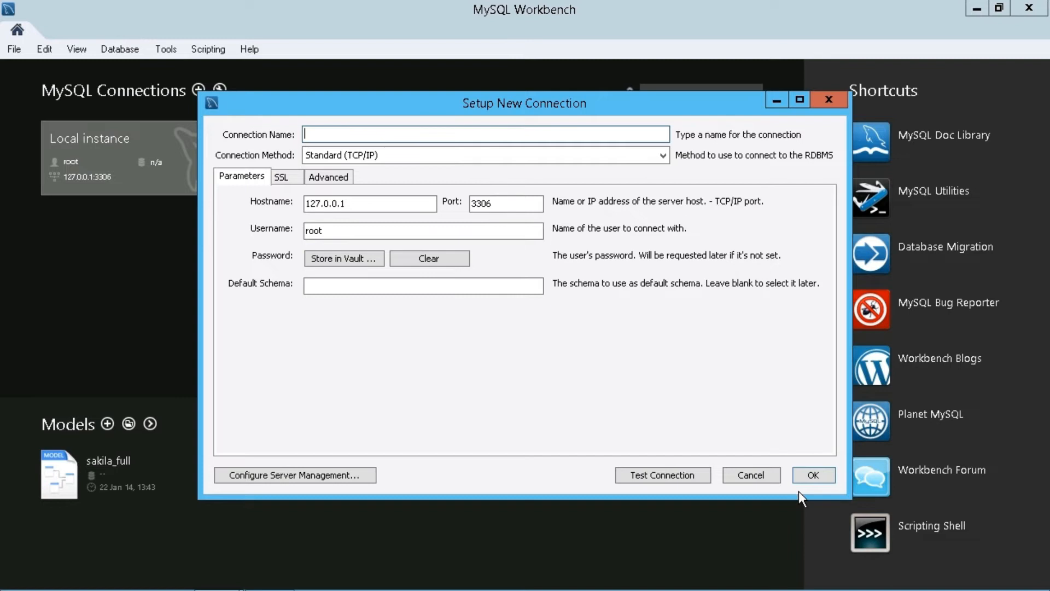
left_click(769, 482)
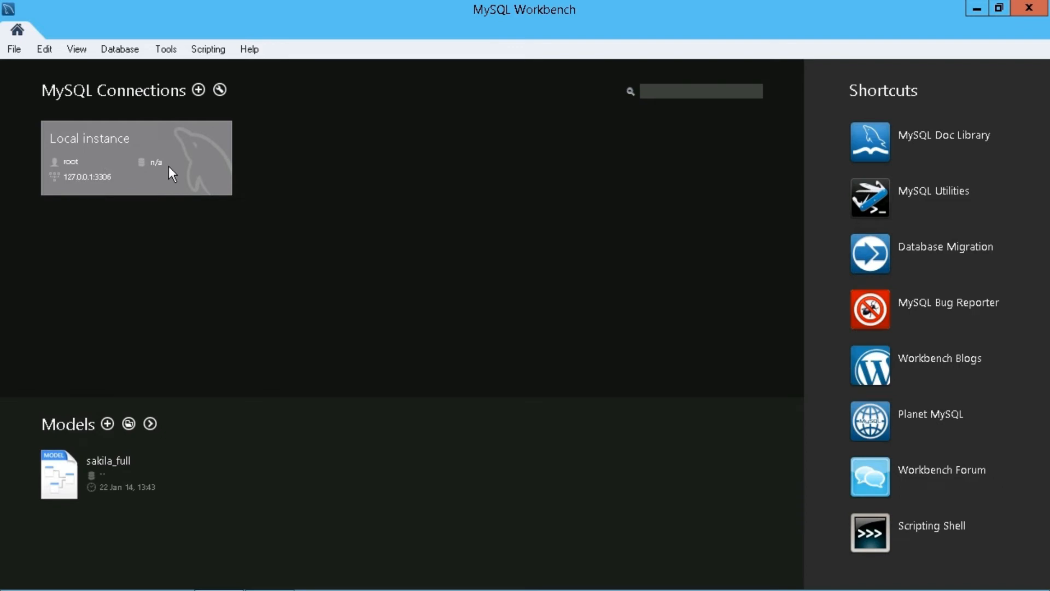
Duplicate the Local instance connection from its settings in Manage Server Connections.
mouse_move(136, 158)
left_click(222, 138)
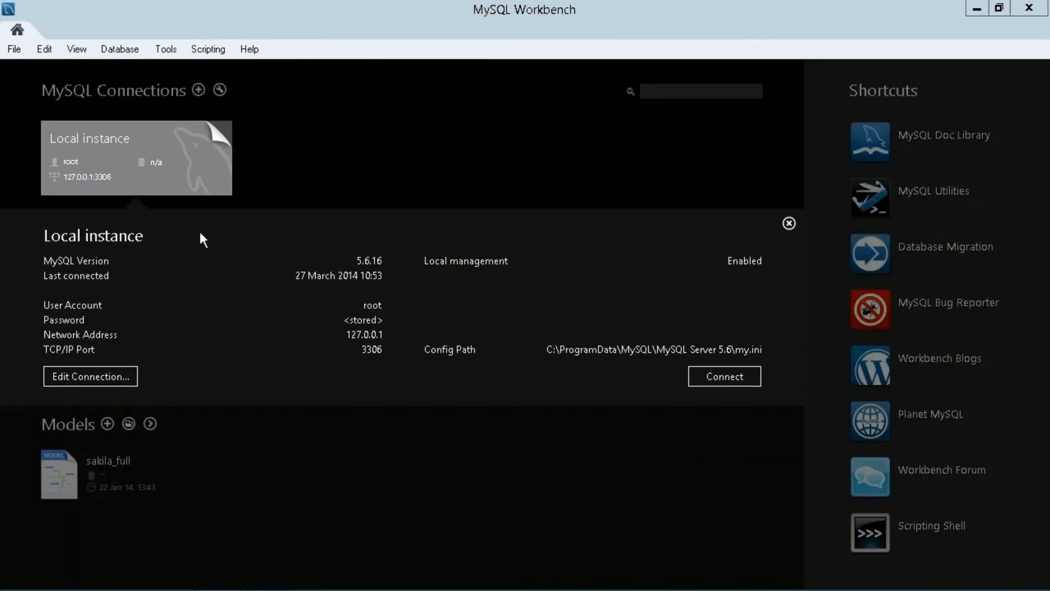
left_click(128, 384)
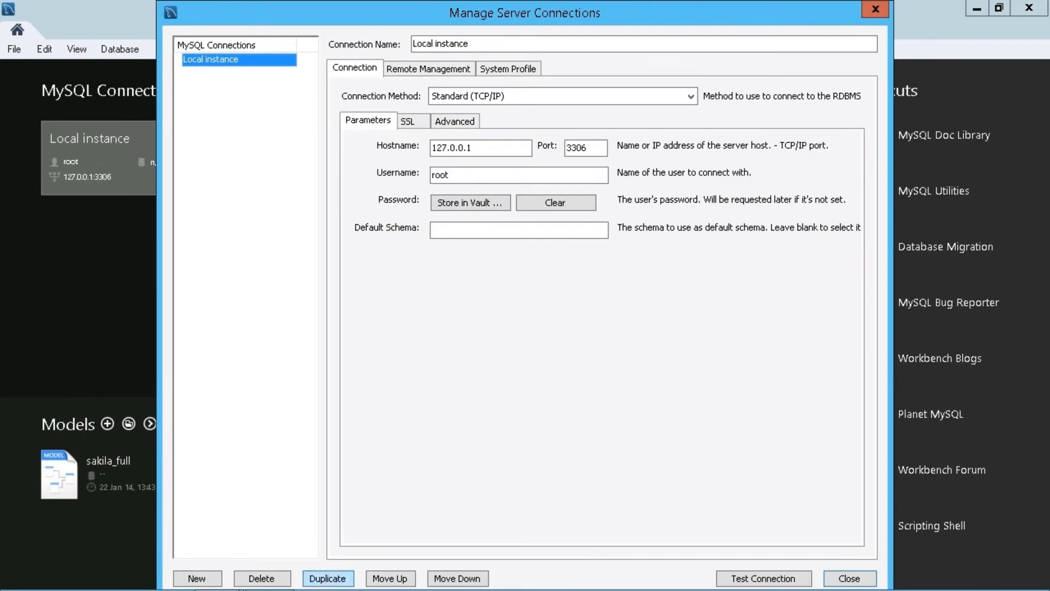
left_click(328, 578)
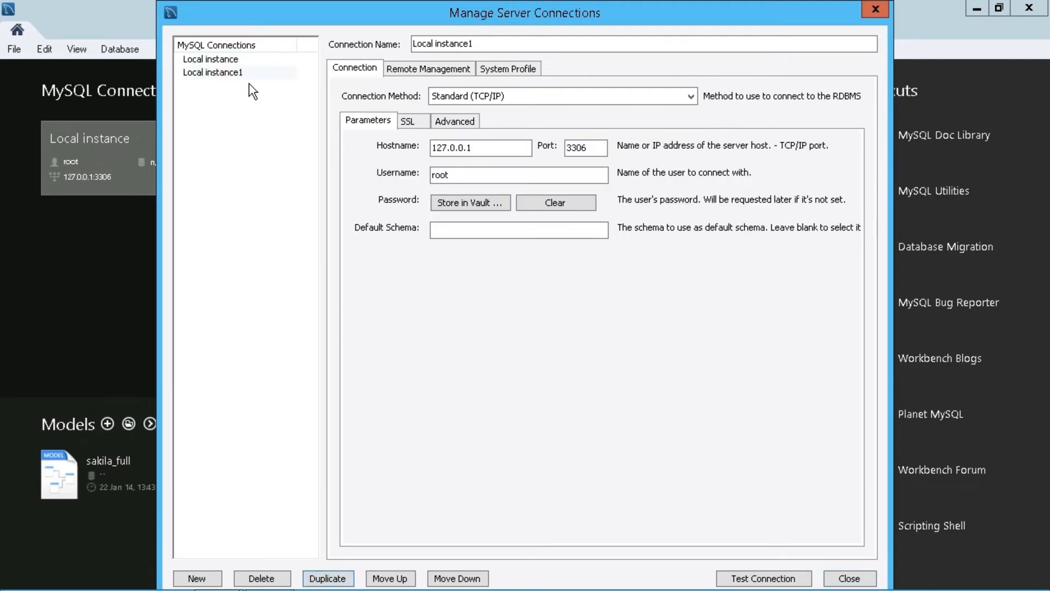
left_click_drag(515, 44, 385, 49)
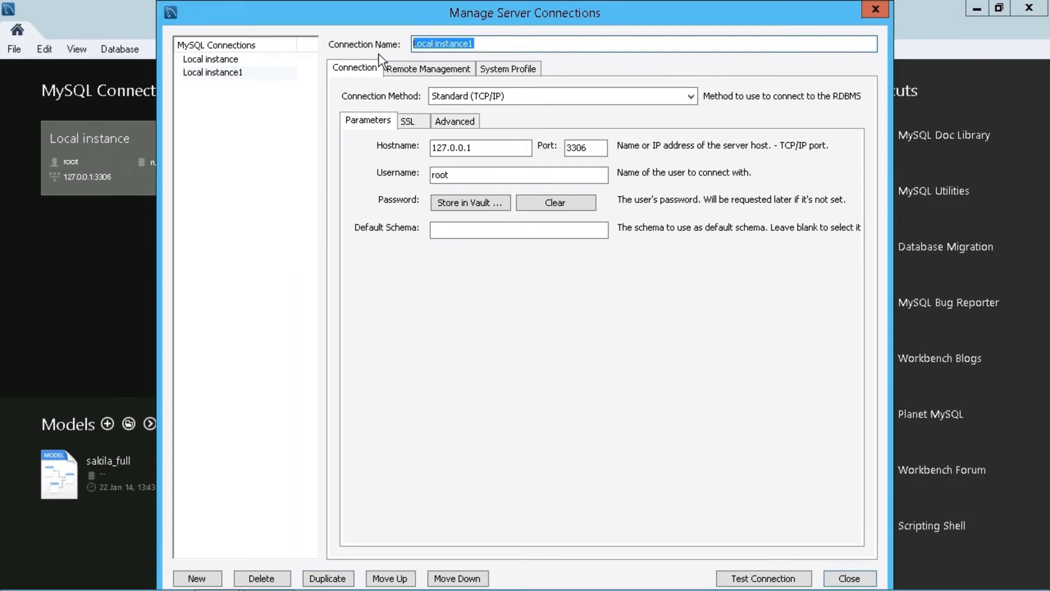
type("Server")
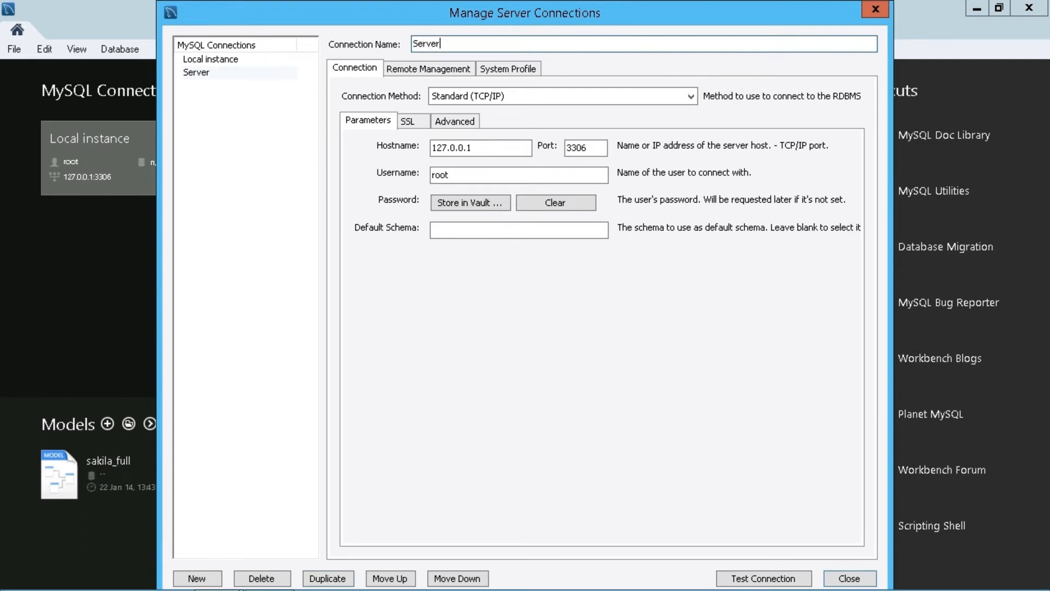
type("2")
left_click_drag(503, 147, 397, 158)
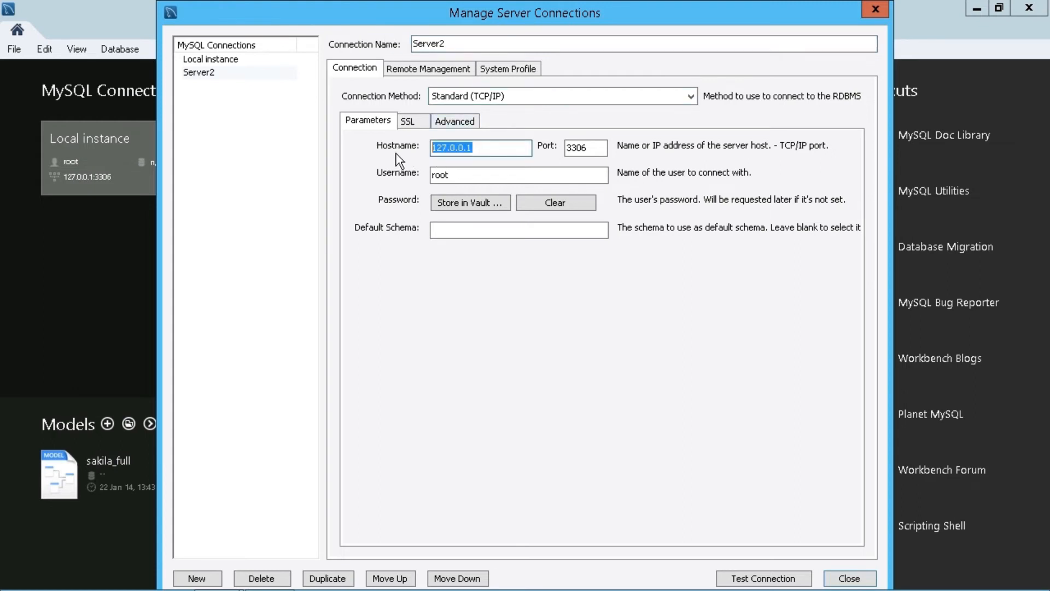
type("Localhost")
double_click(481, 174)
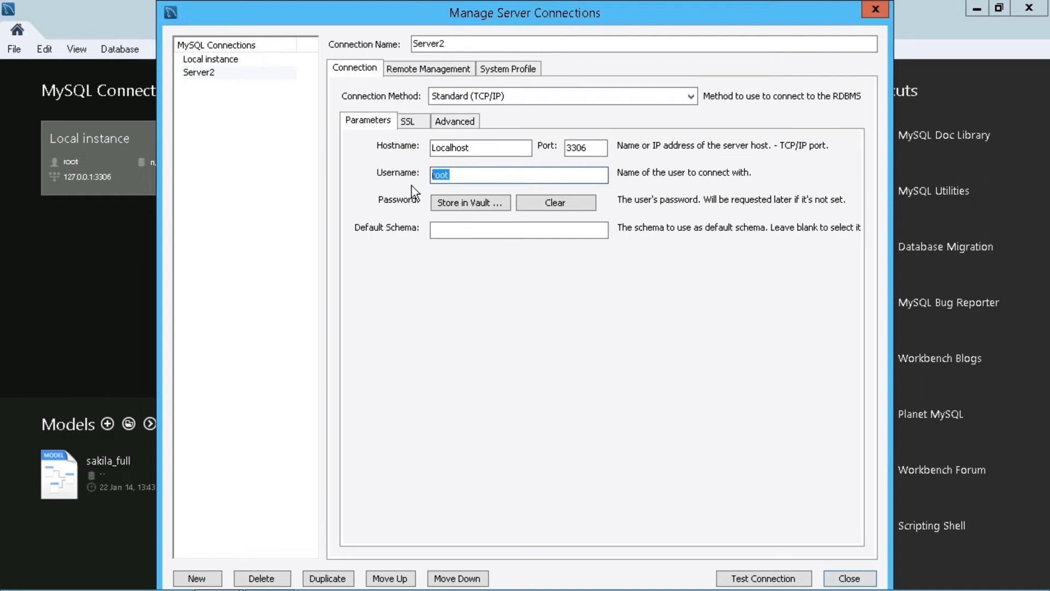
type("asampson")
Test the Server2 connection, saving its password in the vault, and acknowledge success.
left_click(788, 579)
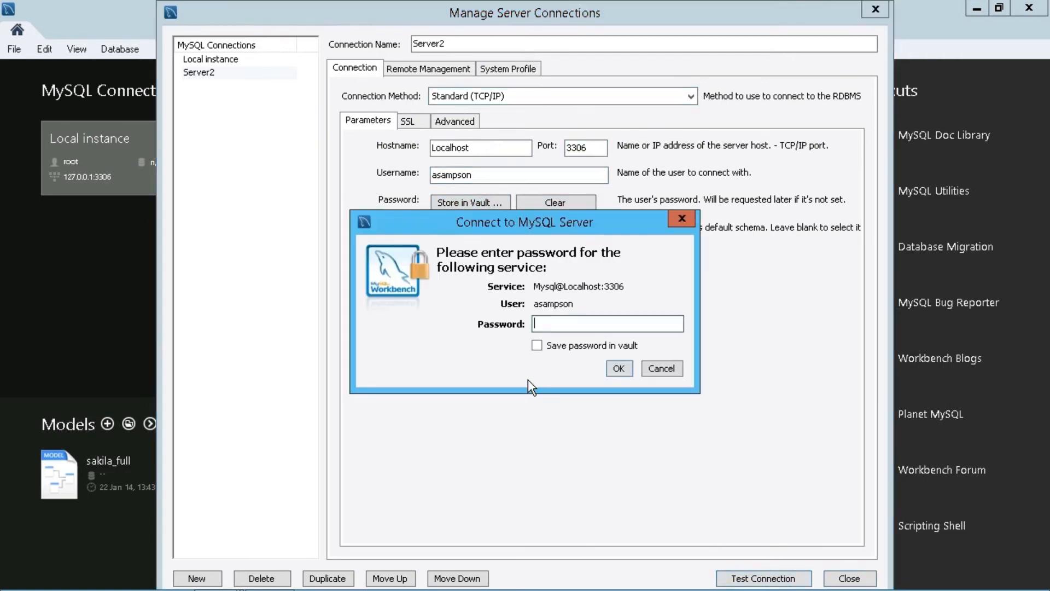
type("**")
type("*******")
left_click(537, 345)
left_click(618, 368)
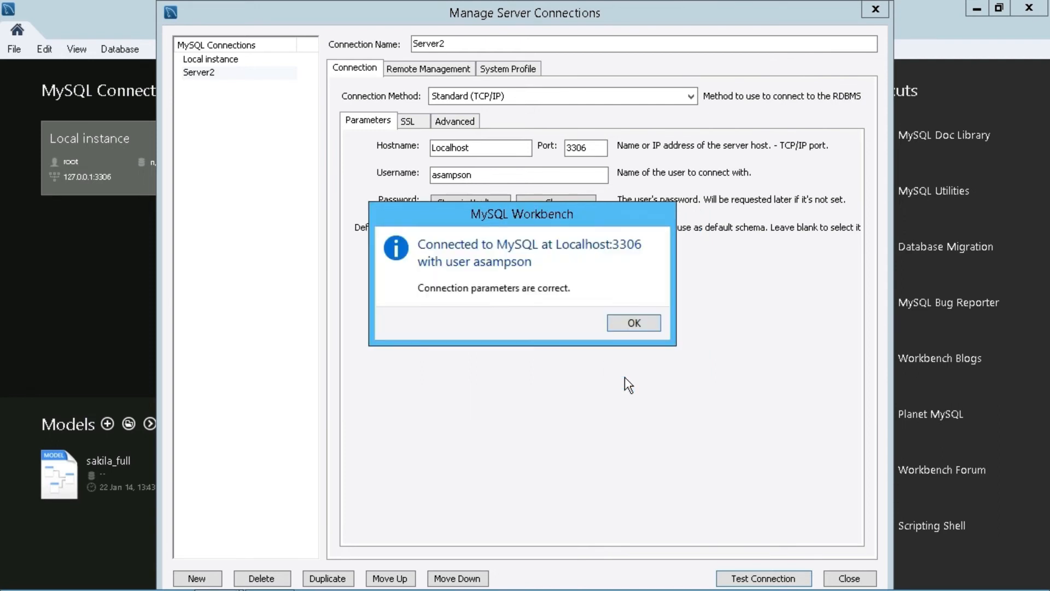
left_click(645, 329)
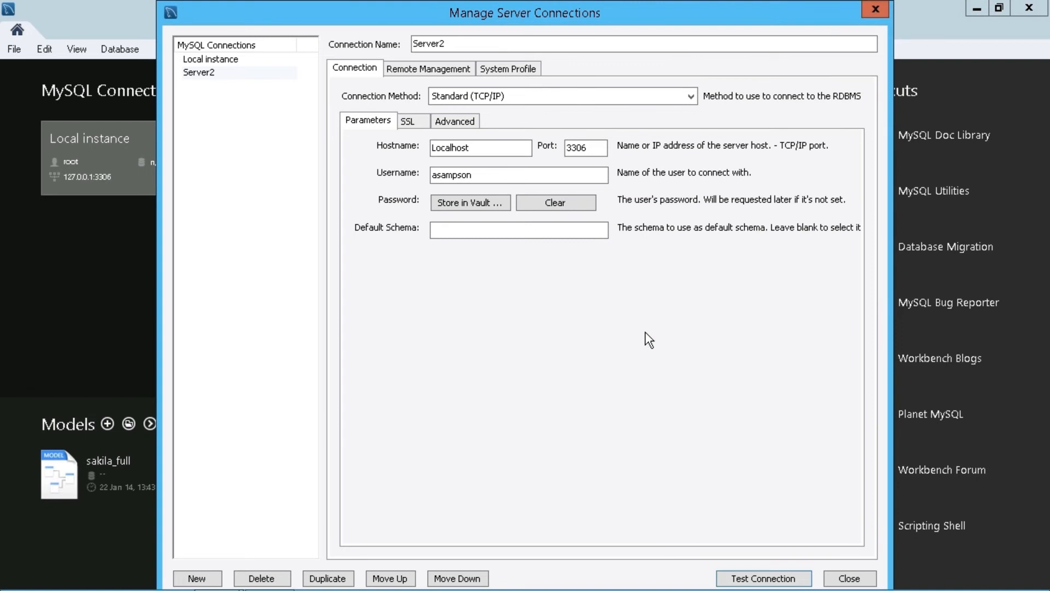
Return home, open a Server2 query session showing its schemas, then close it.
left_click(849, 577)
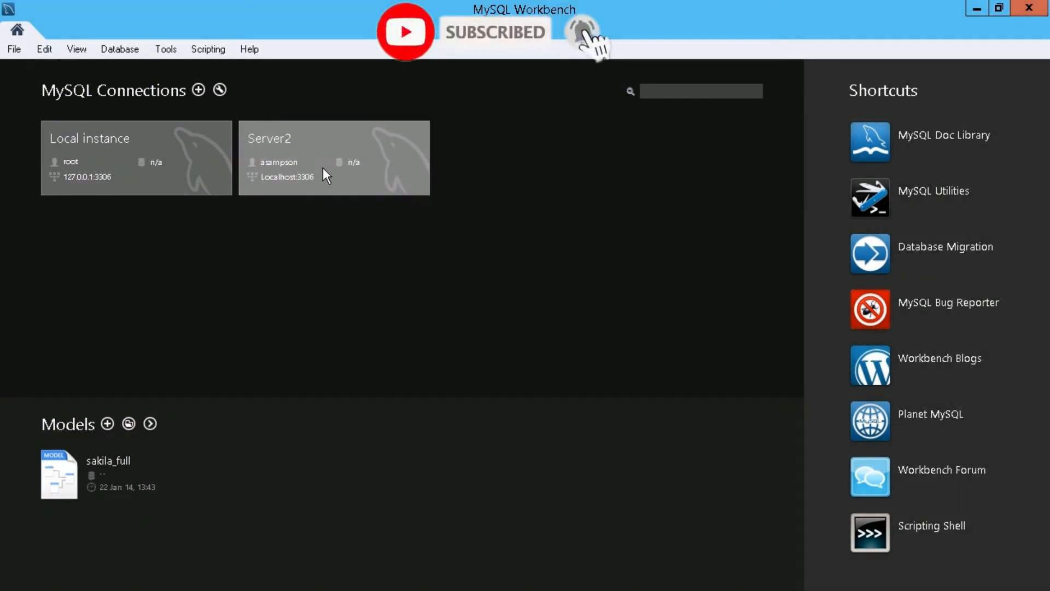
double_click(324, 170)
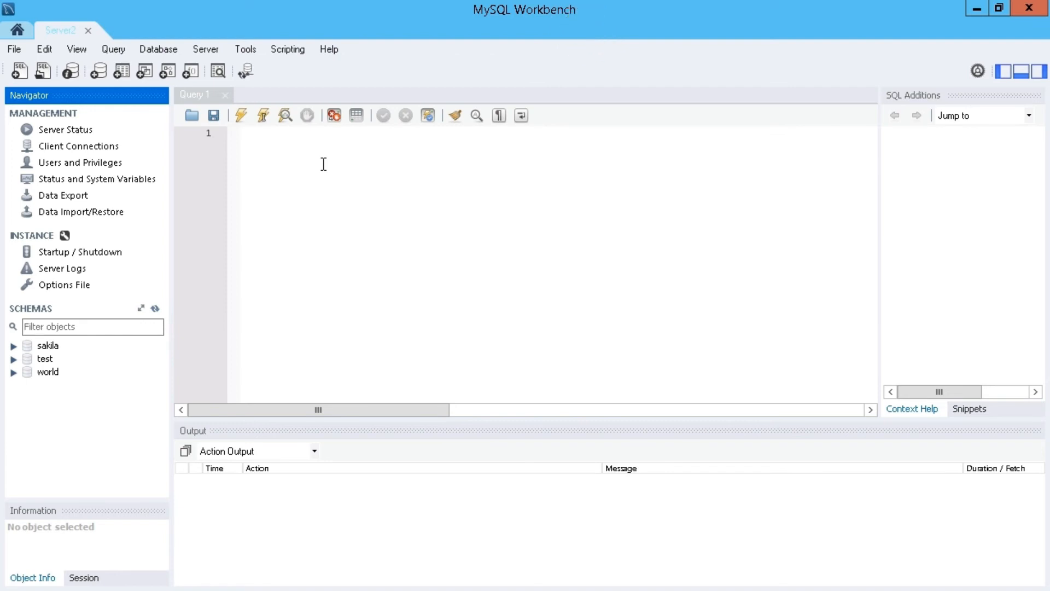
left_click(88, 30)
mouse_move(418, 135)
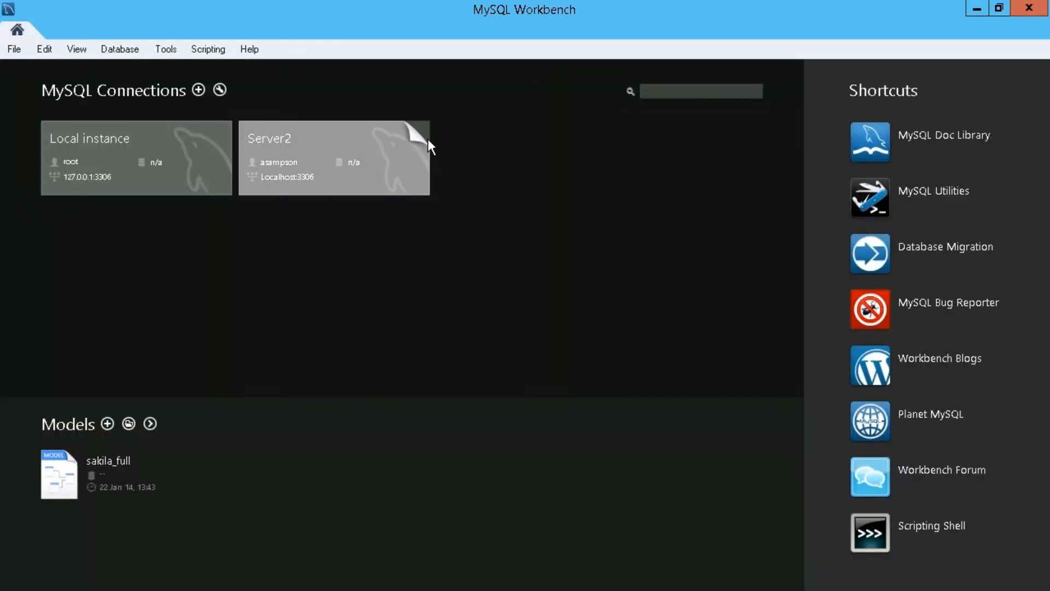
Clear Server2's stored vault password from its settings and return home.
left_click(420, 134)
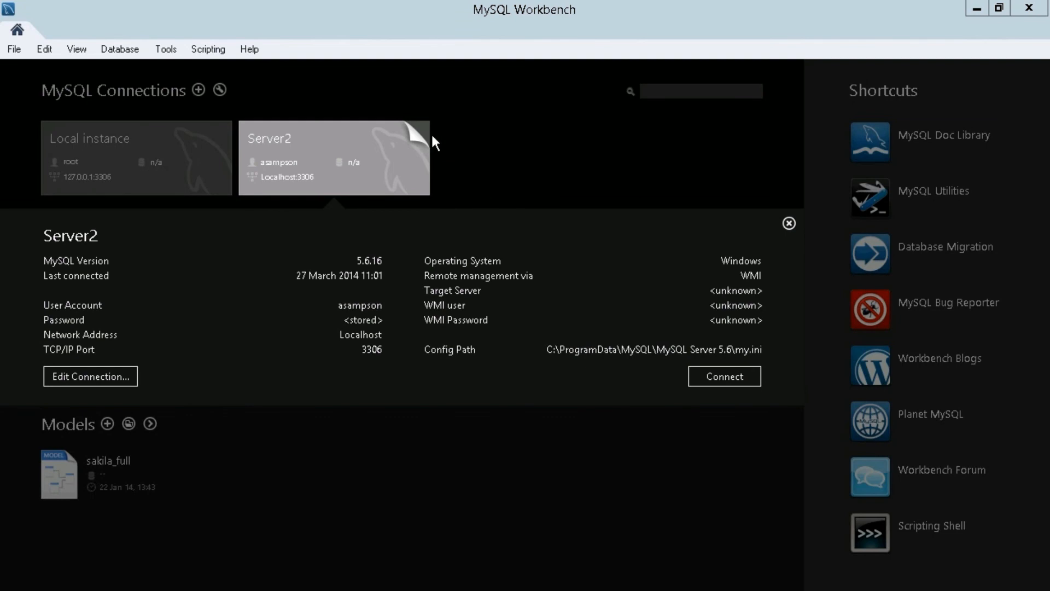
left_click(91, 376)
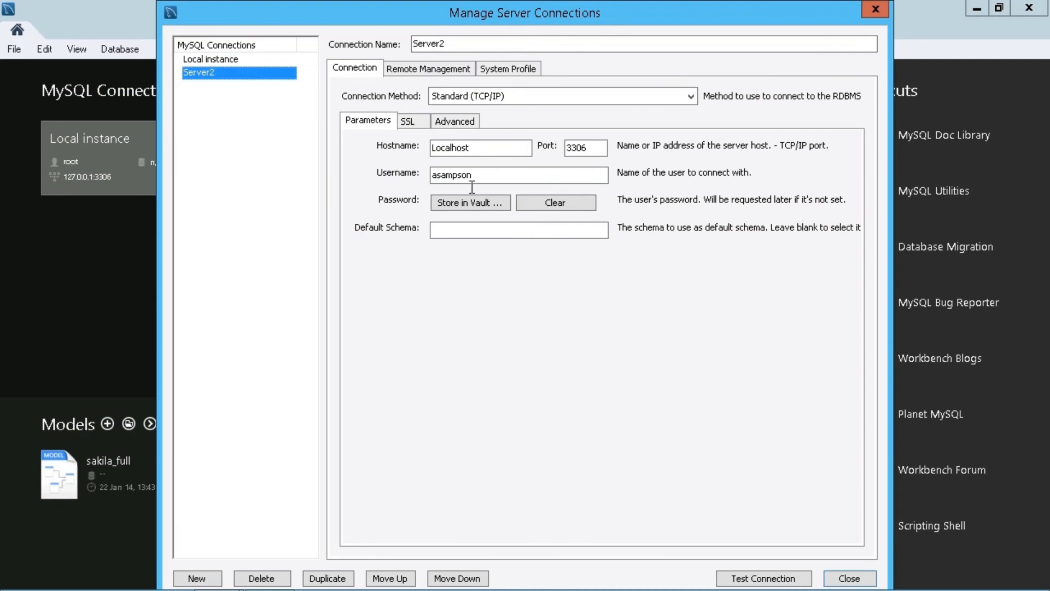
left_click(566, 205)
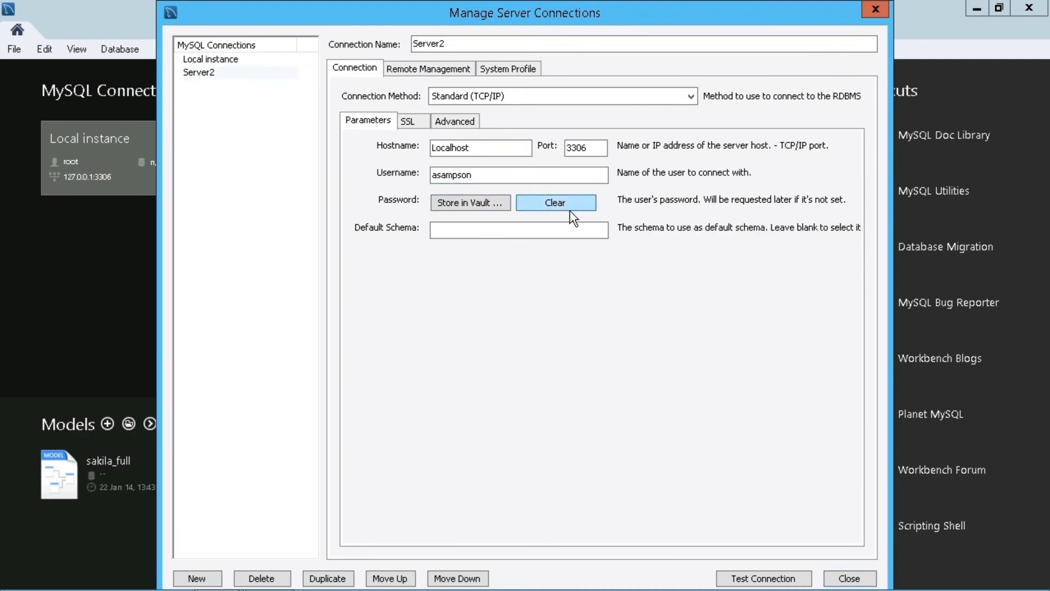
left_click(848, 578)
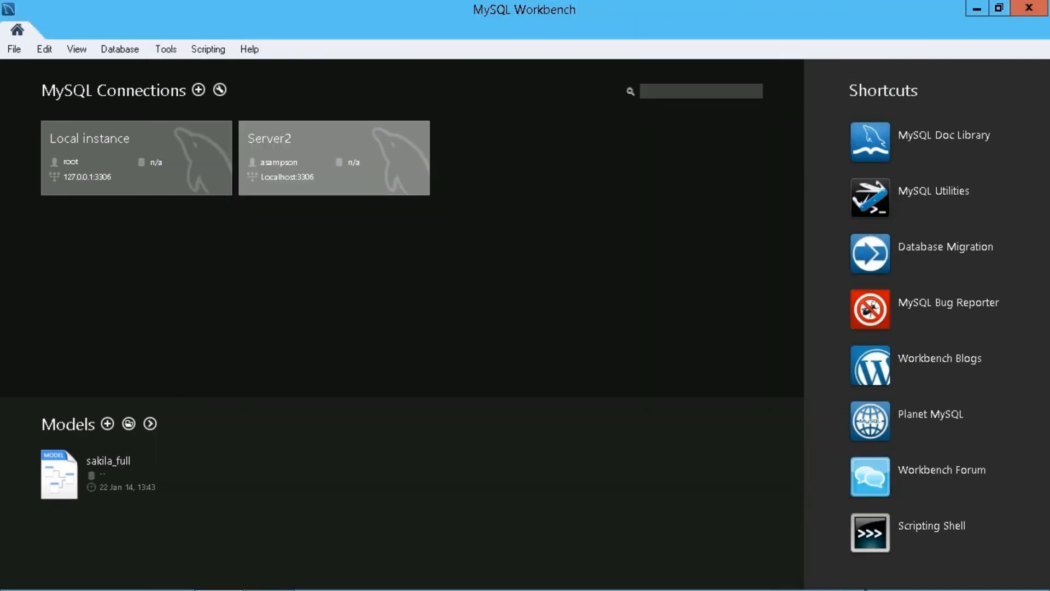
double_click(322, 173)
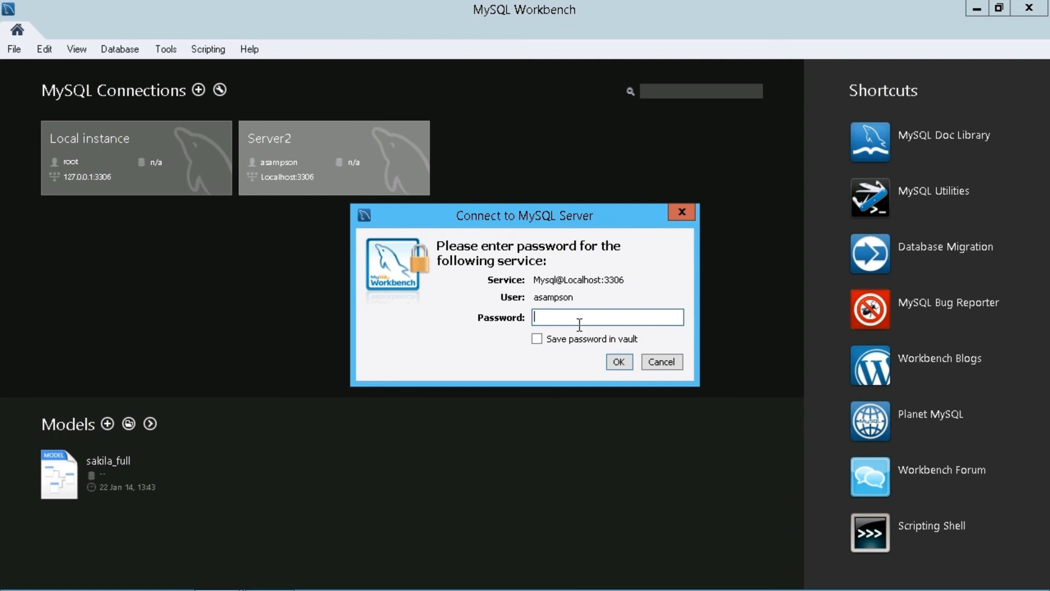
type("**")
type("*******")
left_click(538, 338)
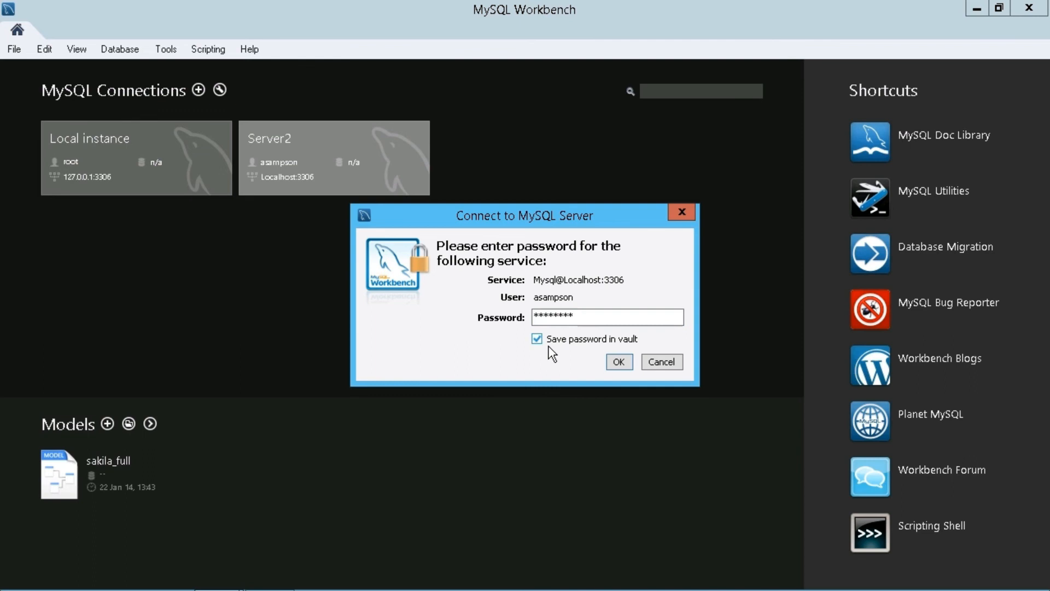
left_click(619, 362)
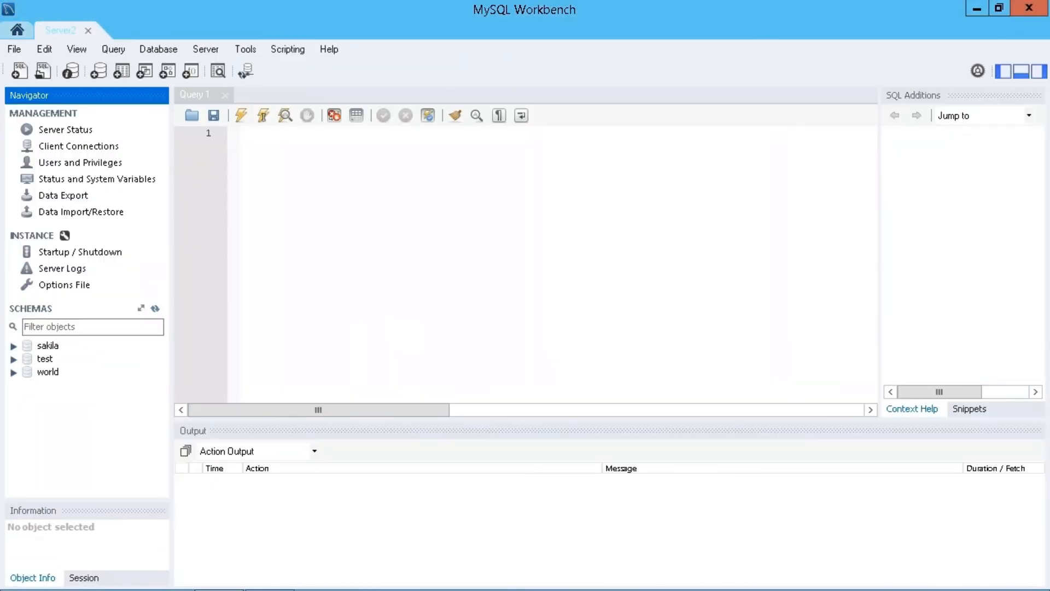
left_click(88, 30)
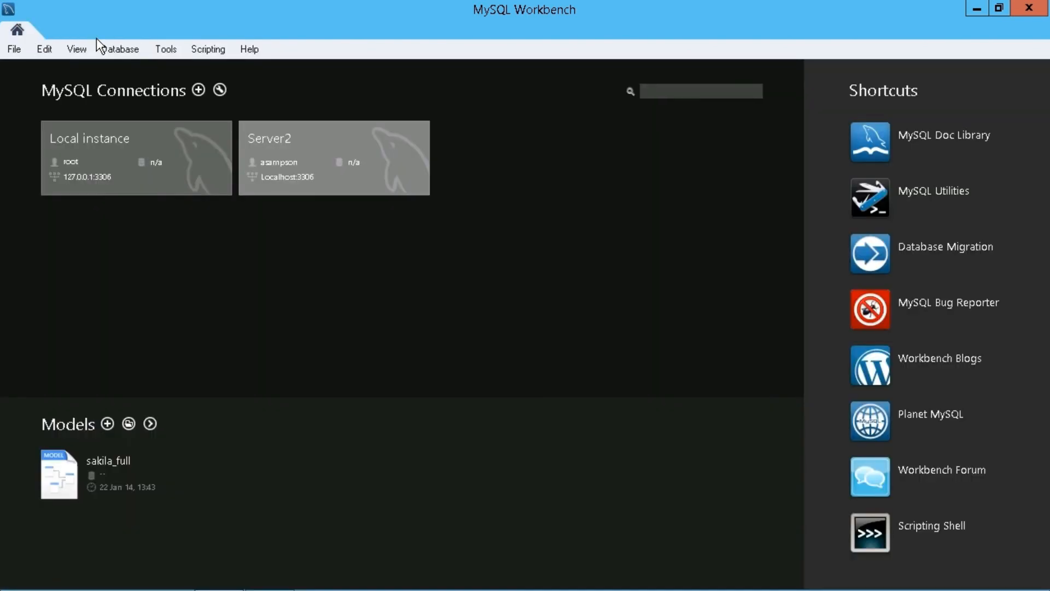